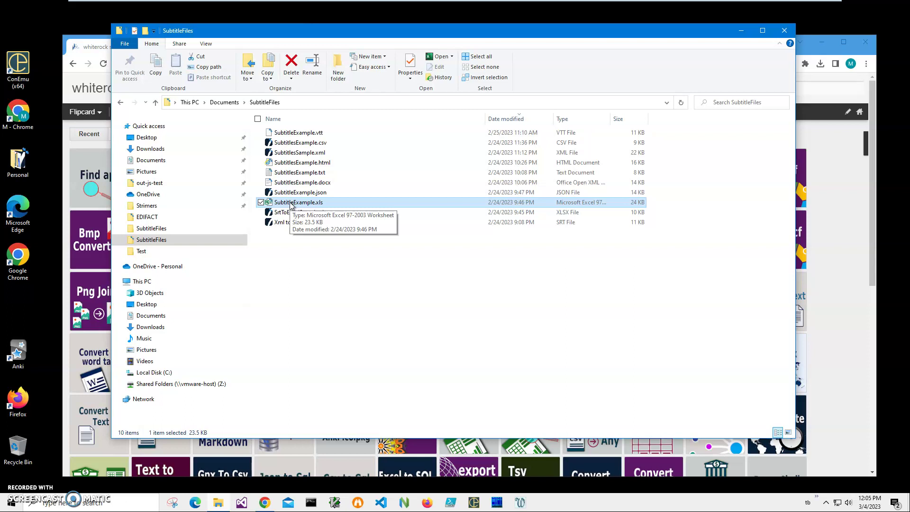
double_click(416, 208)
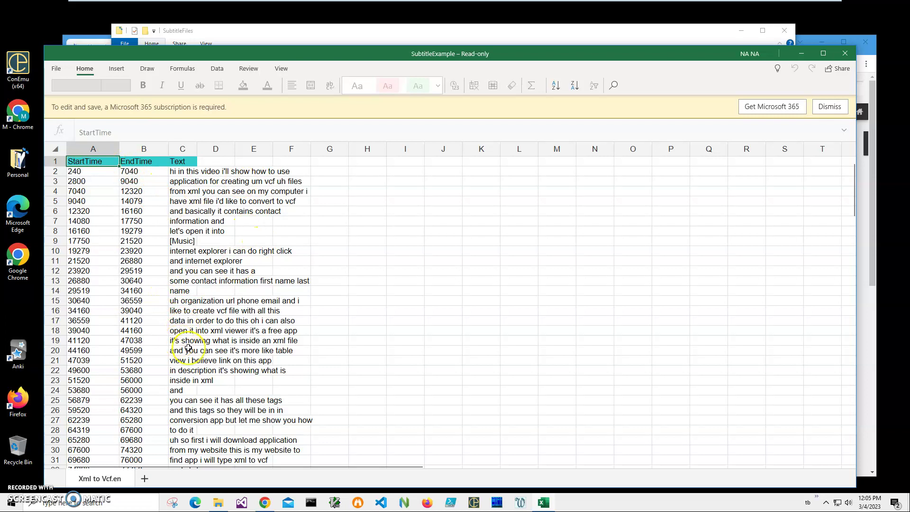
left_click(137, 160)
left_click(81, 162)
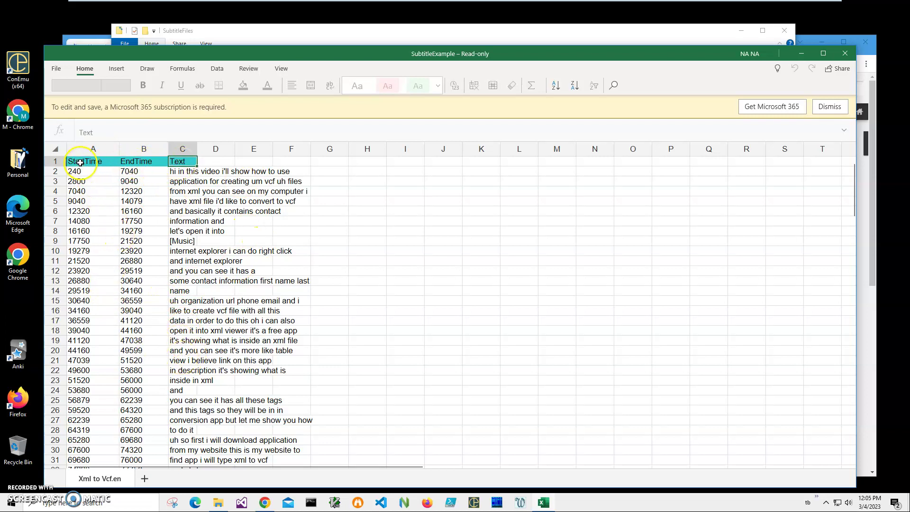
left_click(134, 164)
left_click(179, 162)
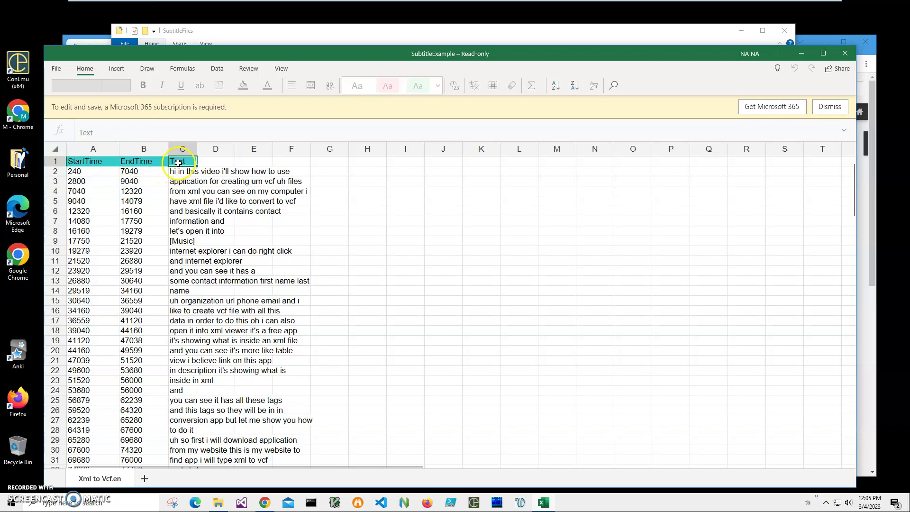
left_click(101, 178)
left_click(97, 251)
left_click(217, 261)
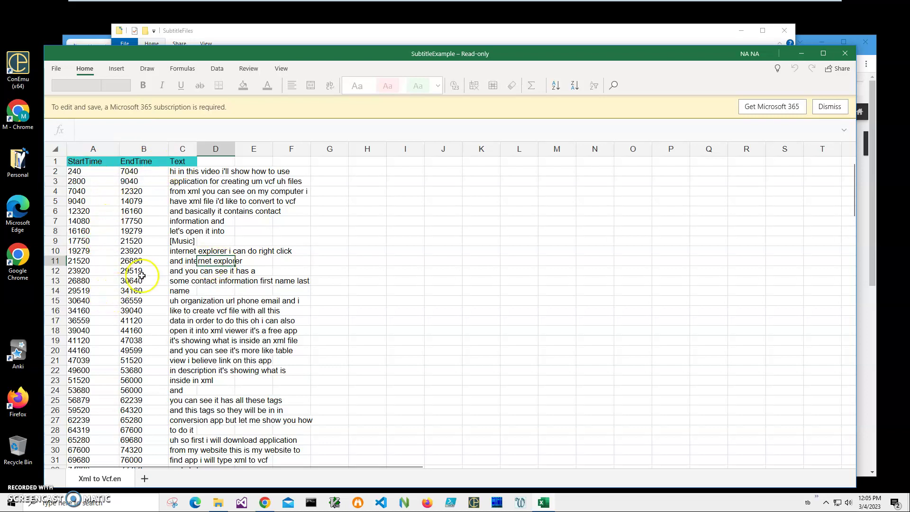
left_click(142, 275)
left_click(102, 282)
left_click(138, 283)
left_click(199, 284)
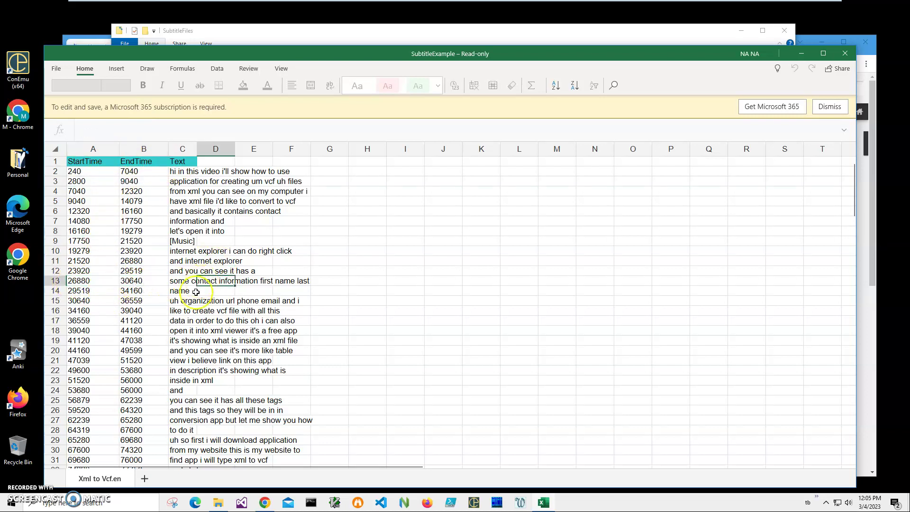
left_click(142, 330)
left_click(205, 322)
left_click(190, 331)
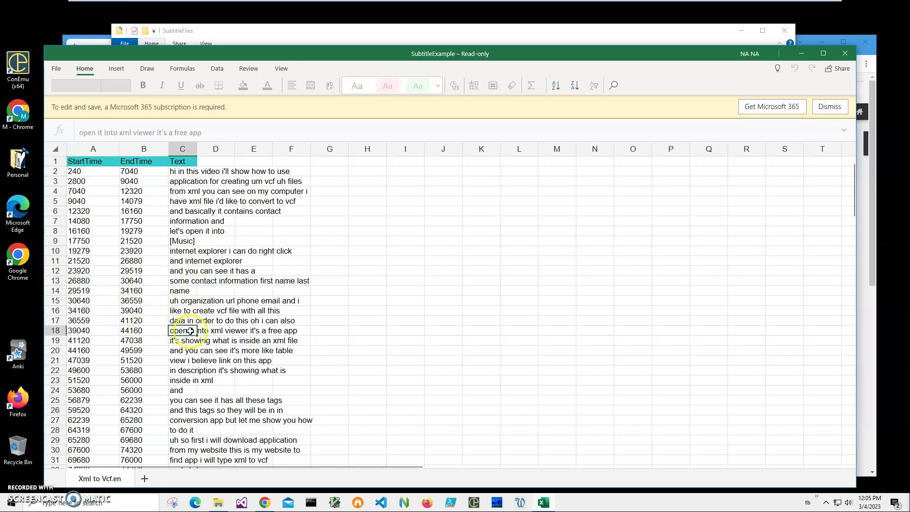
scroll(190, 331, "down", 20)
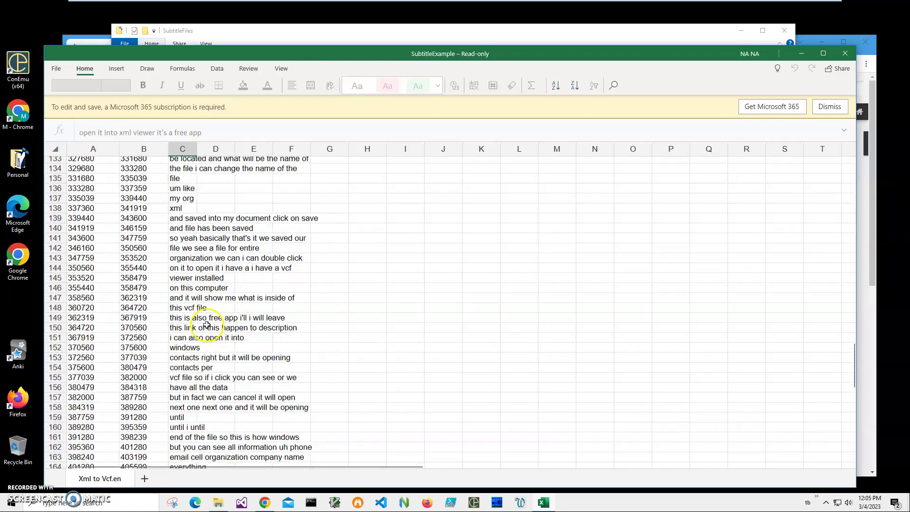
scroll(207, 325, "down", 12)
scroll(211, 323, "up", 20)
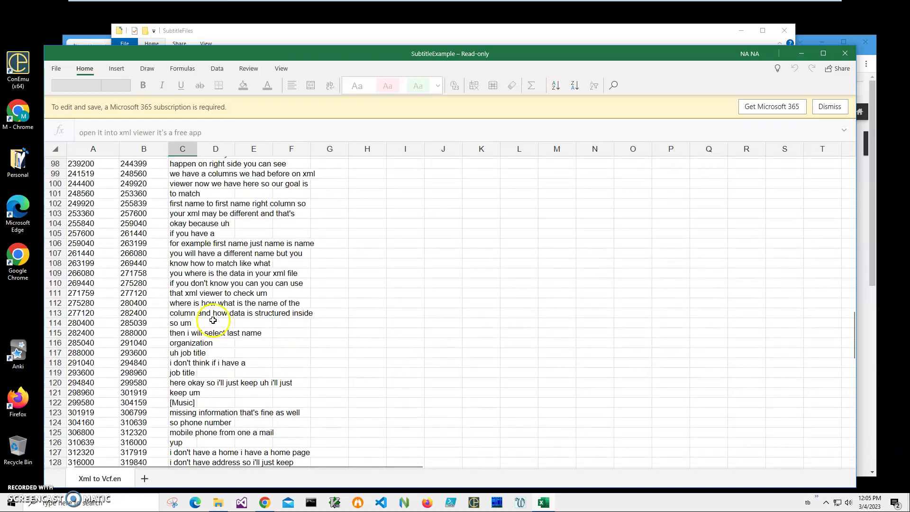
scroll(213, 321, "up", 9)
Step: Close the spreadsheet and SubtitleFiles folder, then search whiterocksoftware.com for 'srt'
left_click(845, 53)
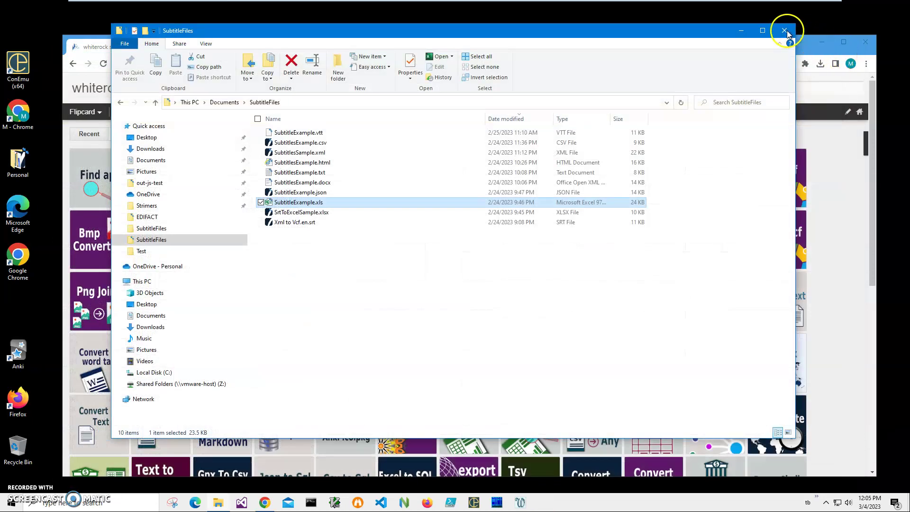
left_click(785, 31)
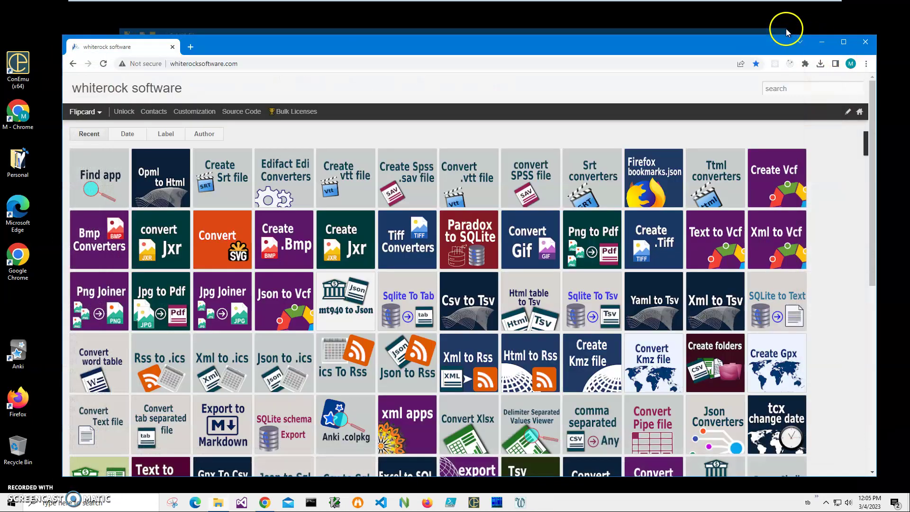
left_click(809, 94)
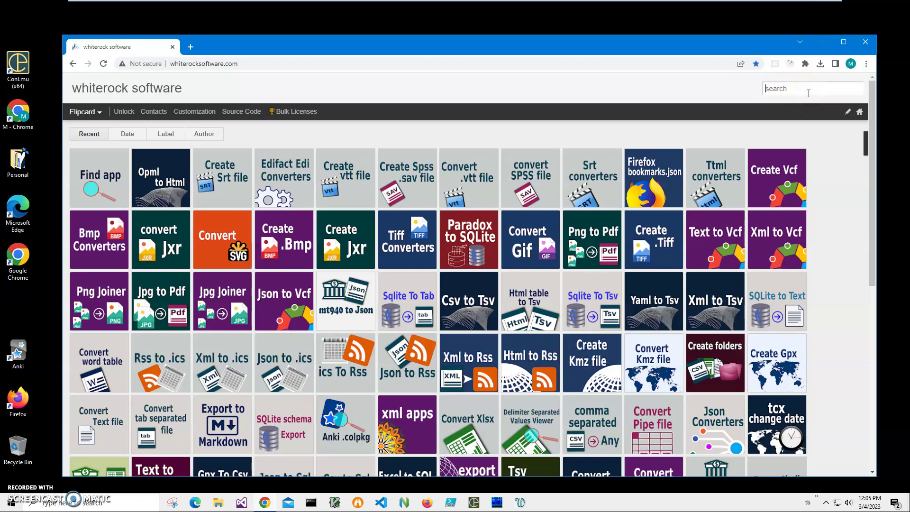
type("srt")
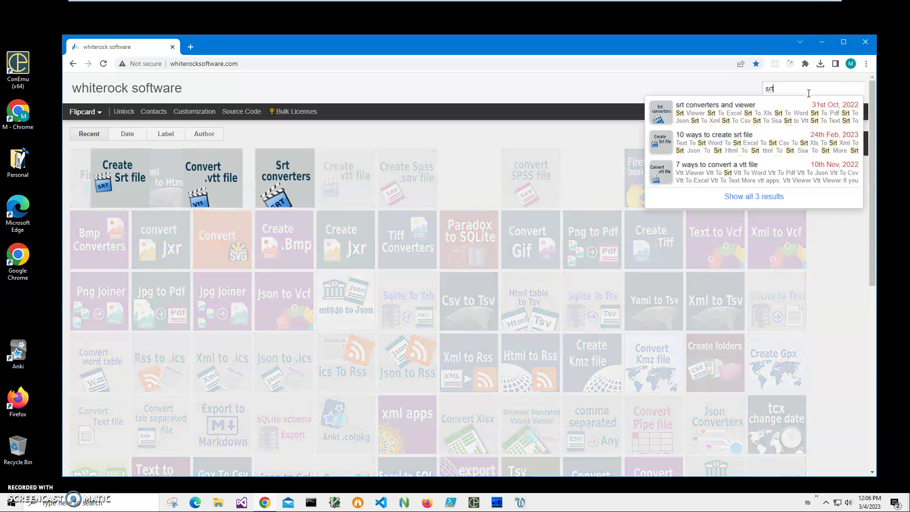
left_click(782, 106)
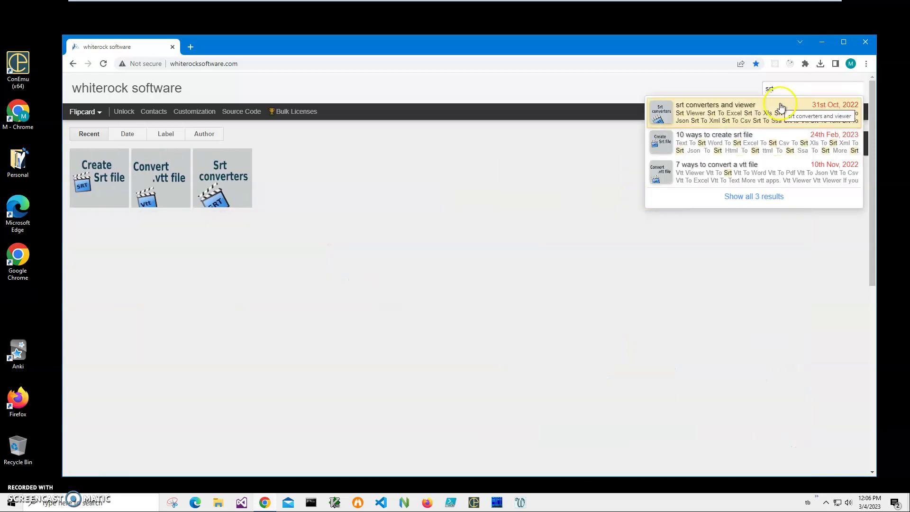
Step: Open the '10 ways to create srt file' post and download ExcelToSrtSetup.zip from its Excel To Srt section
left_click(90, 177)
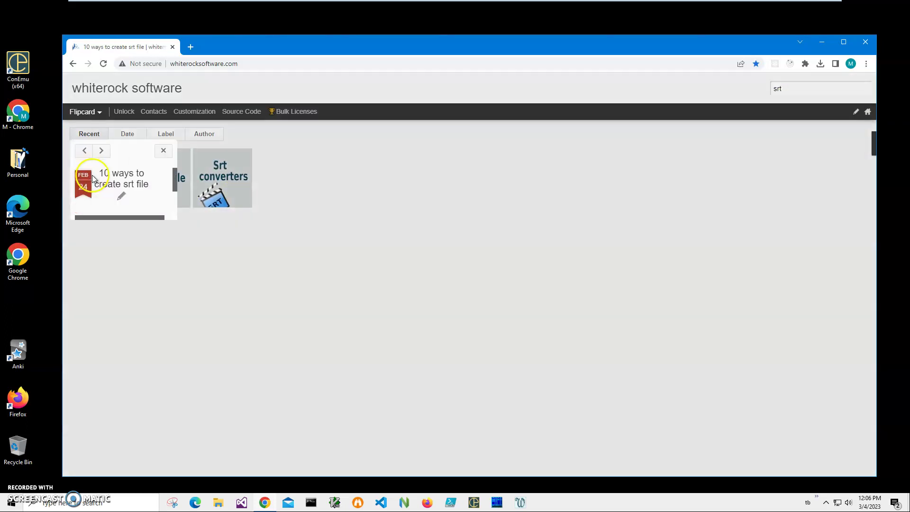
left_click(93, 177)
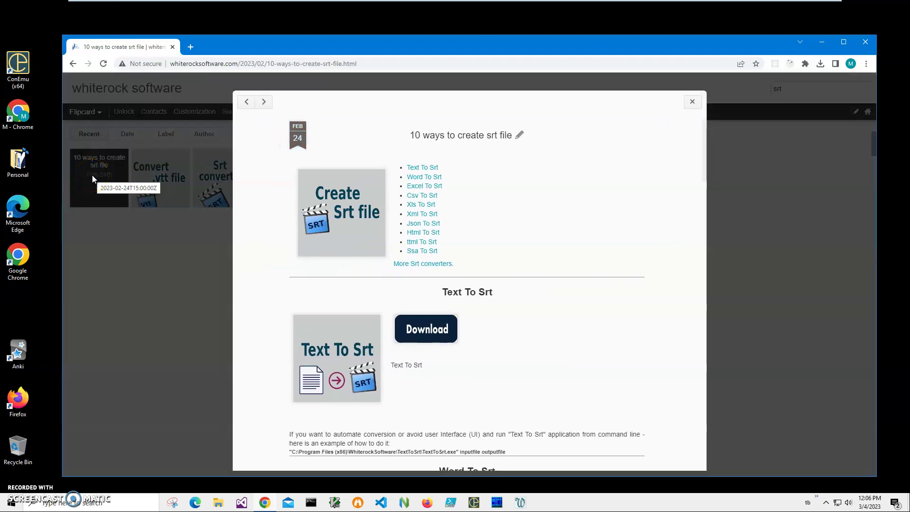
left_click(421, 187)
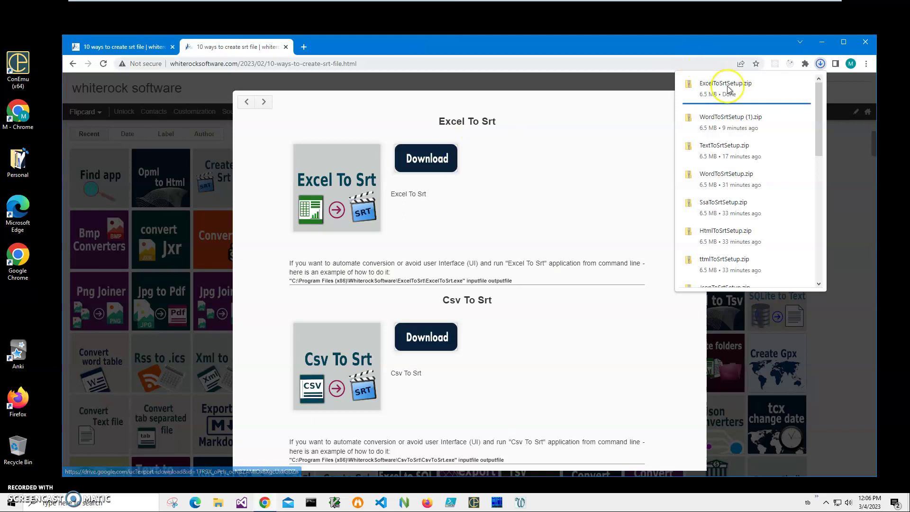
mouse_move(725, 91)
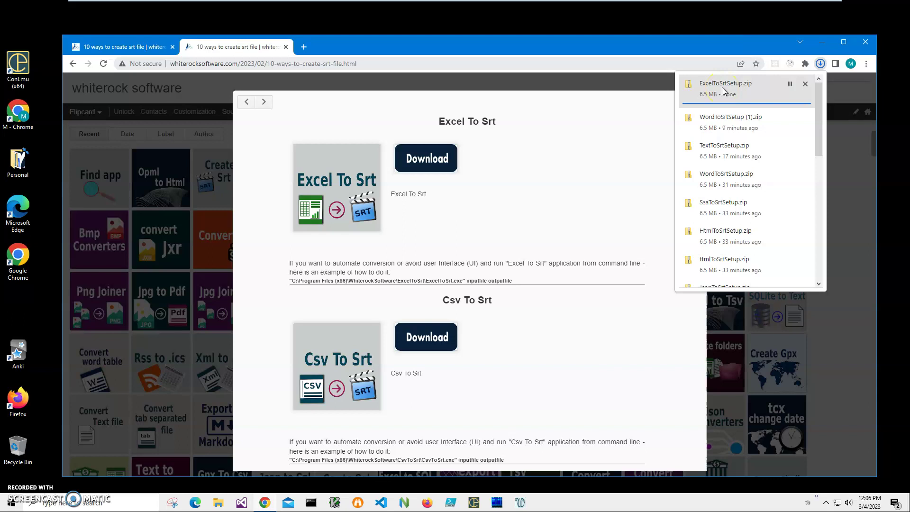
Step: Launch ExcelToSrtSetup.msi from the downloaded zip and let it run past the unrecognised-app warning
left_click(722, 87)
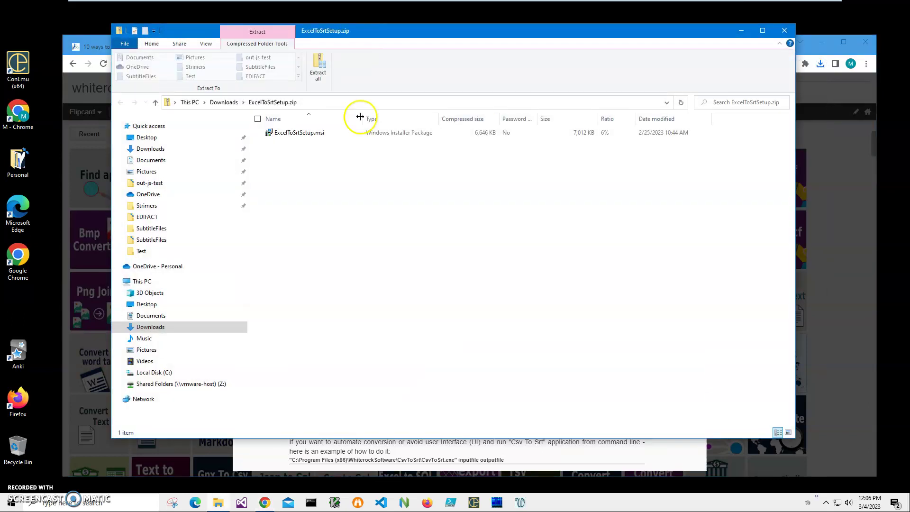
double_click(304, 133)
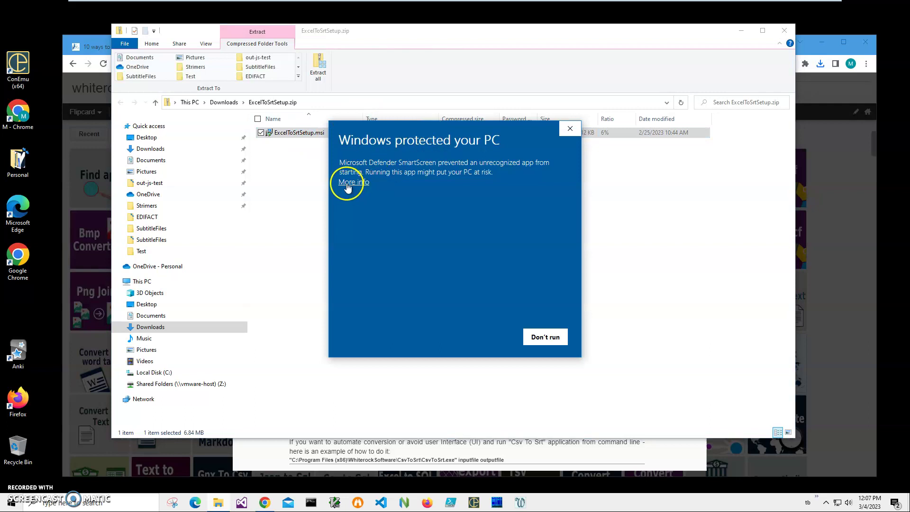
left_click(351, 183)
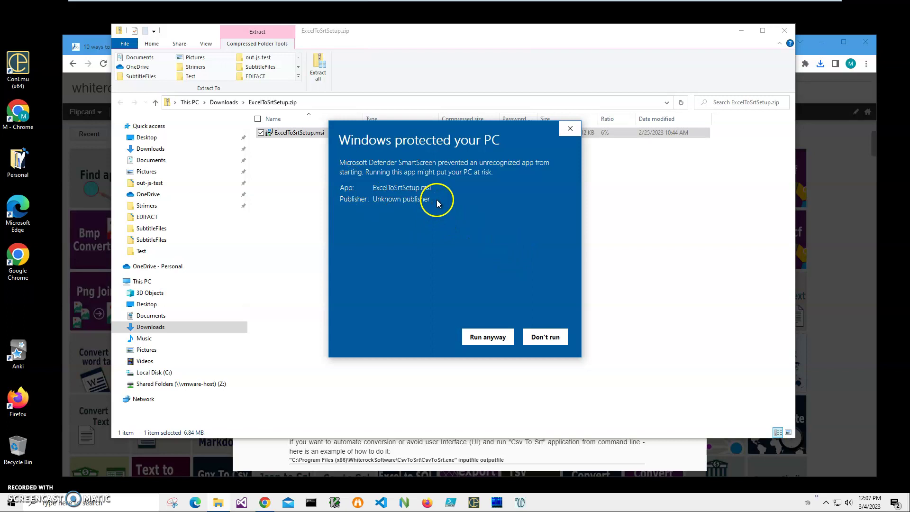
left_click_drag(427, 203, 400, 209)
left_click(403, 211)
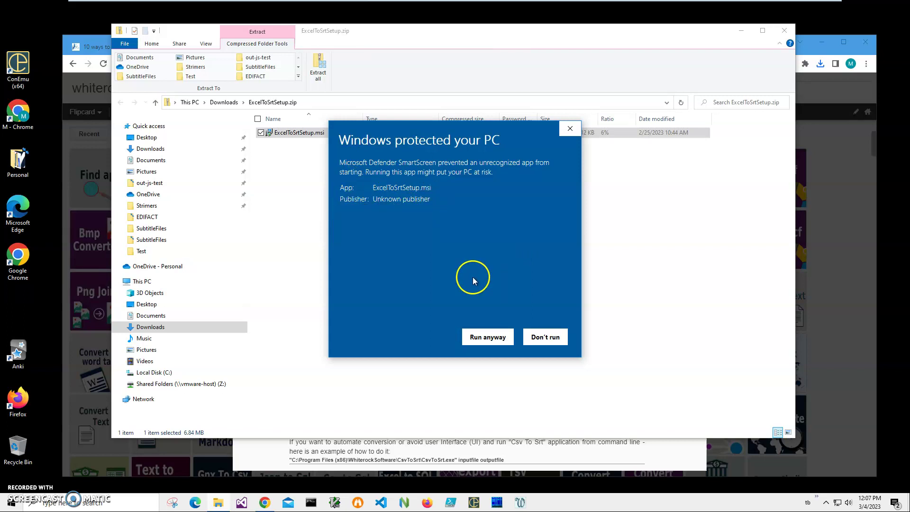
left_click(483, 340)
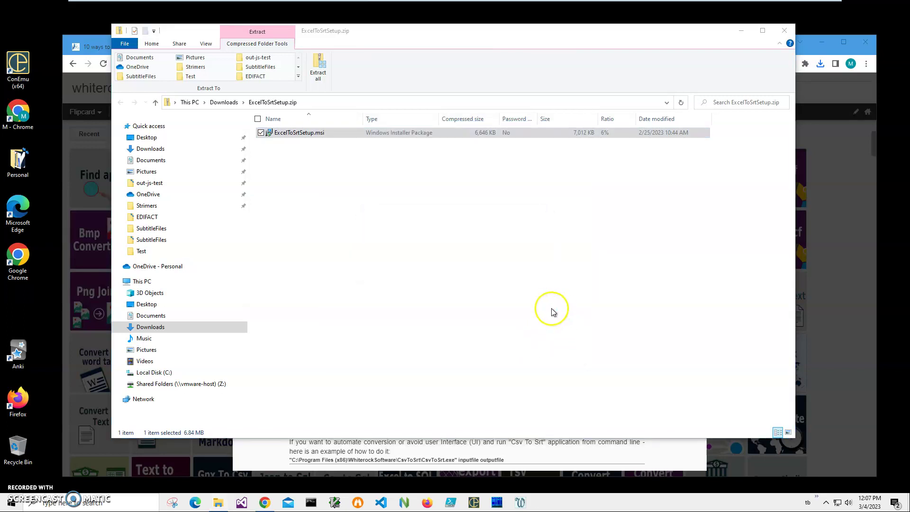
Step: Complete the setup wizard, approving the admin prompt, to install Excel To Srt
left_click(506, 324)
left_click(510, 324)
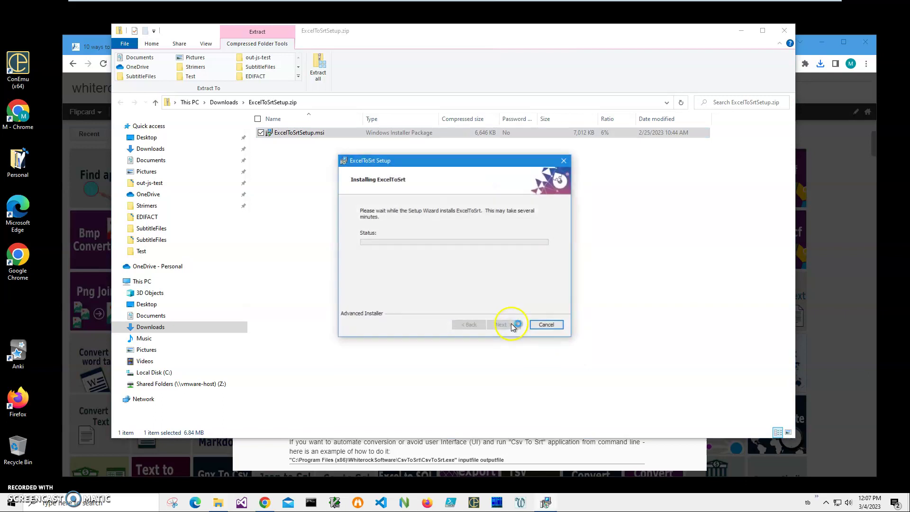
left_click(433, 325)
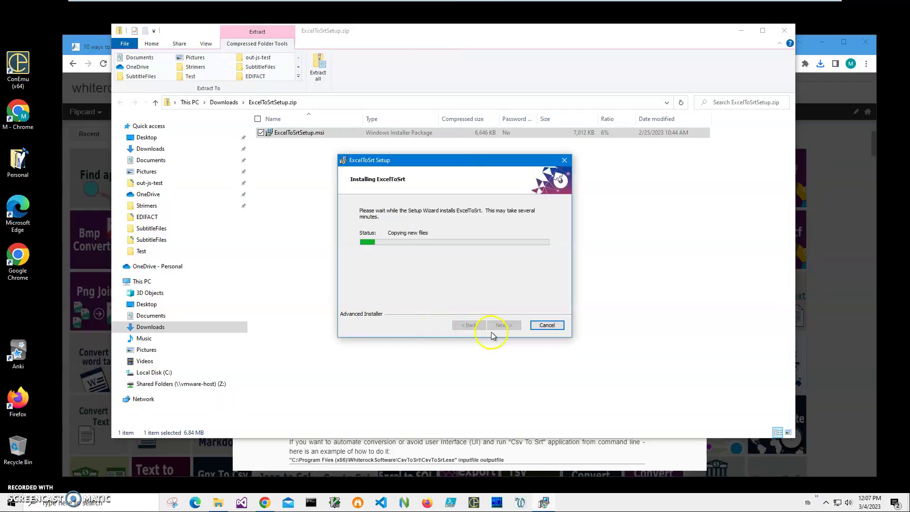
left_click(502, 325)
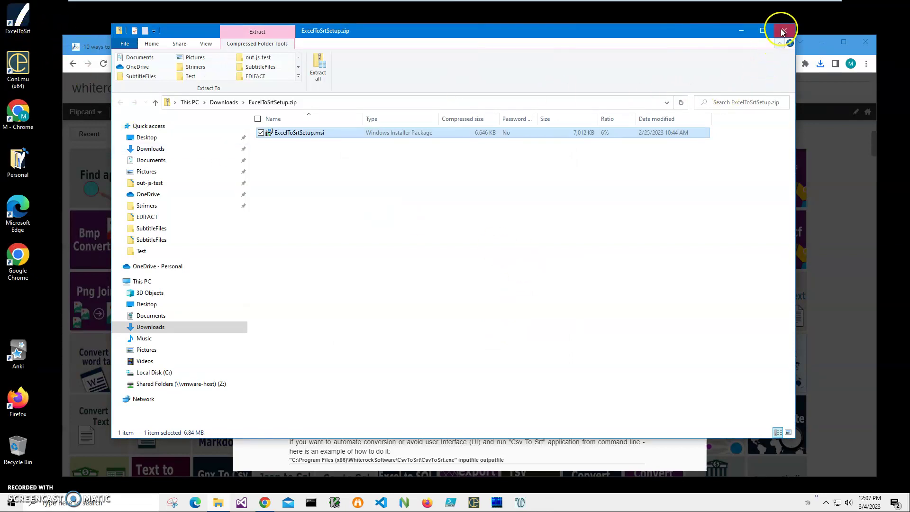
Step: Close the zip window and browser, then start Excel To Srt from its desktop shortcut
left_click(783, 31)
left_click(866, 42)
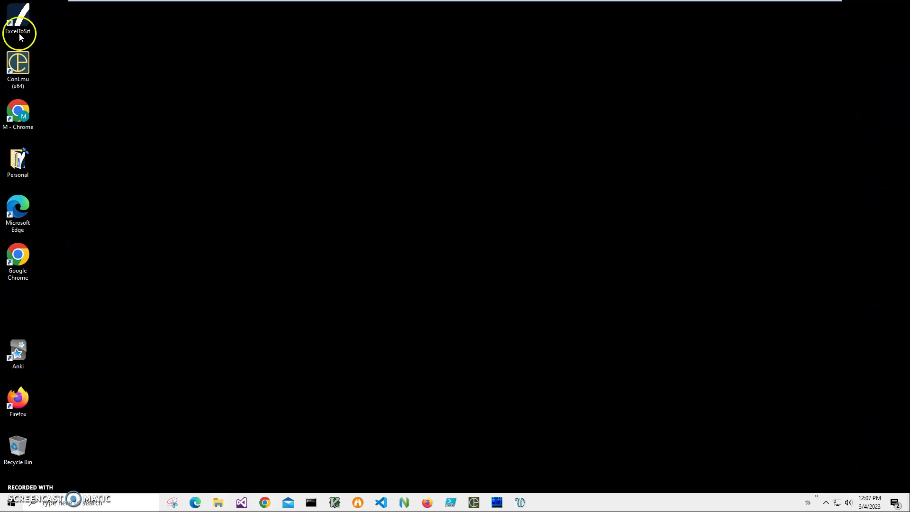
double_click(20, 37)
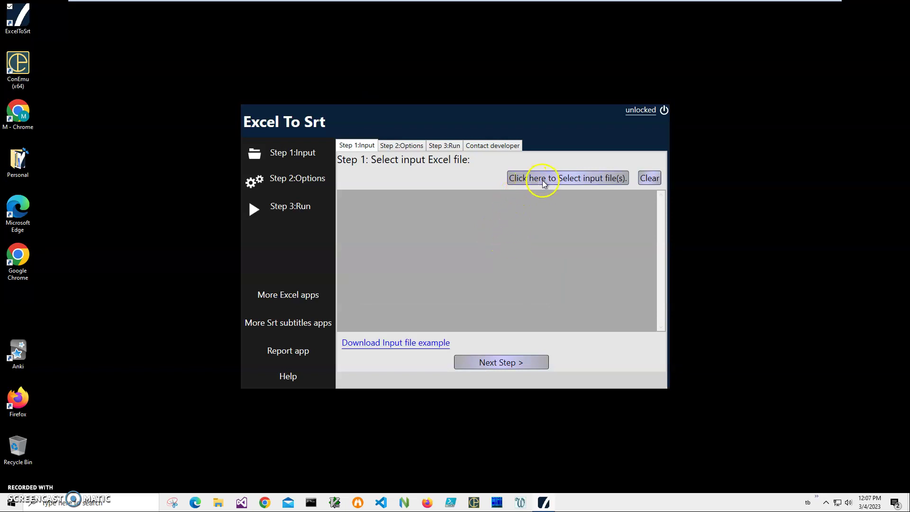
Step: Choose SrtToExcelSample.xlsx in Documents\SubtitleFiles as the input Excel file
left_click(575, 179)
scroll(417, 292, "down", 6)
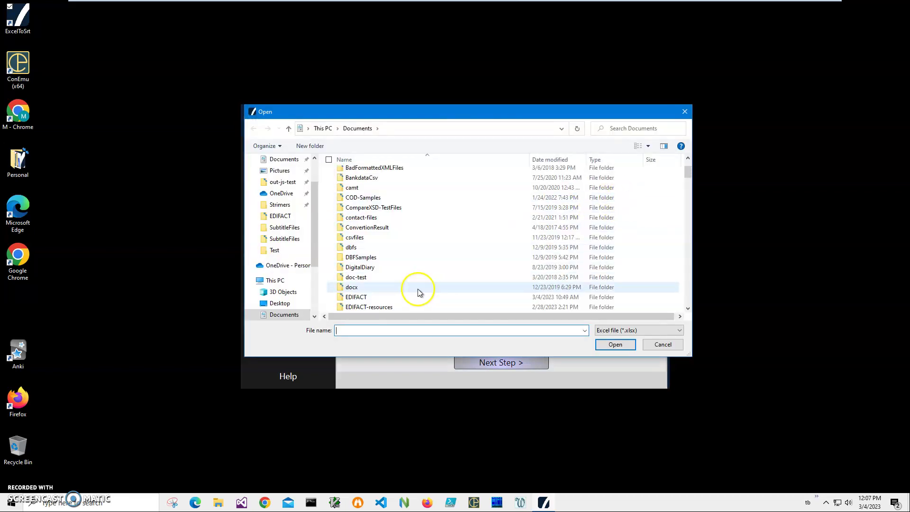
scroll(419, 292, "down", 5)
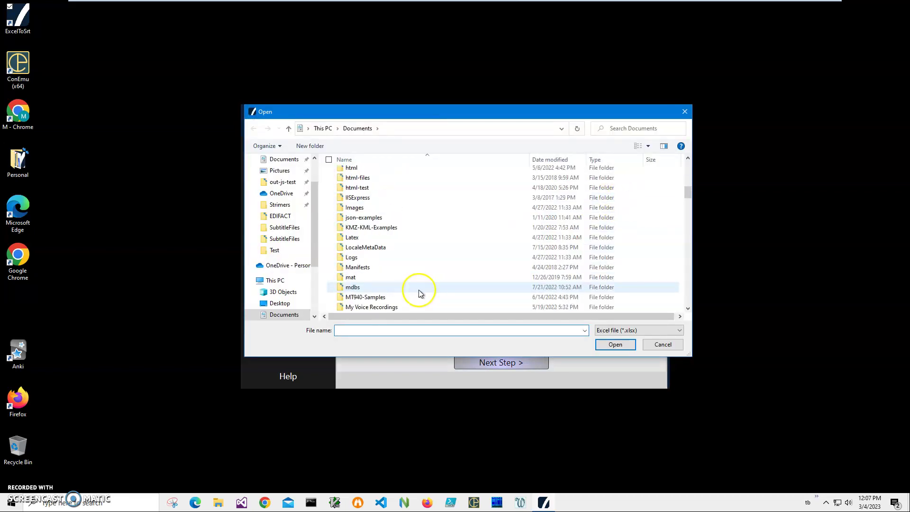
scroll(365, 270, "down", 7)
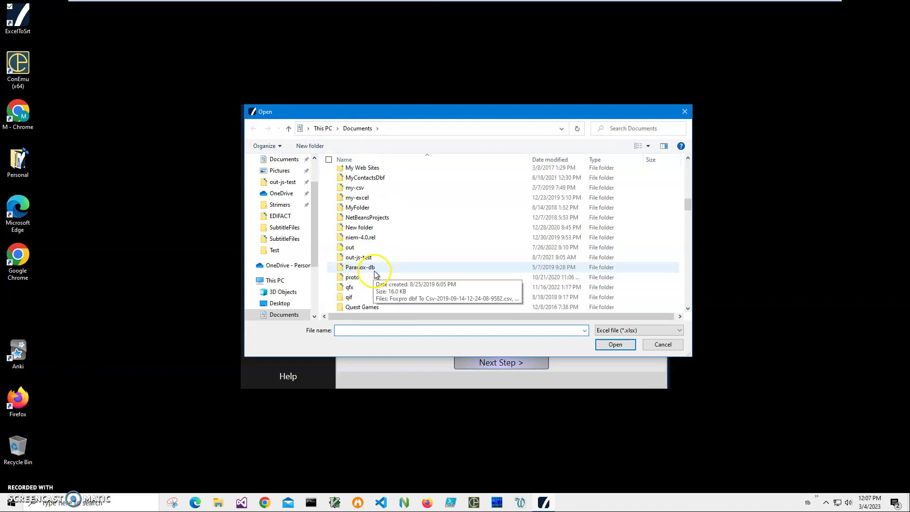
scroll(375, 274, "down", 3)
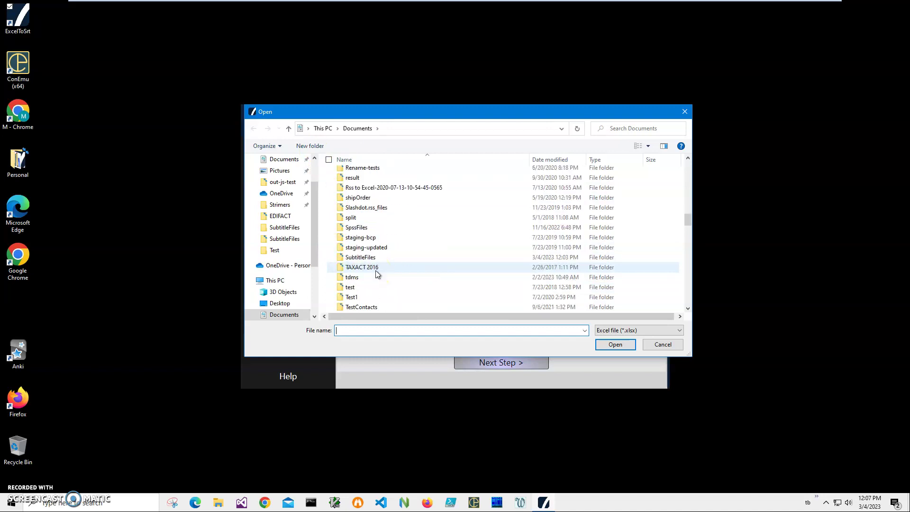
left_click(367, 258)
double_click(366, 258)
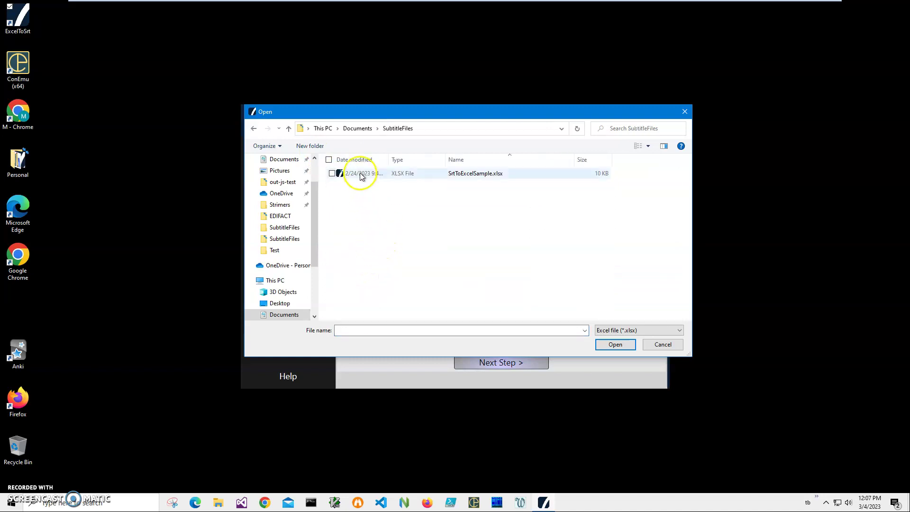
left_click(351, 174)
left_click(617, 344)
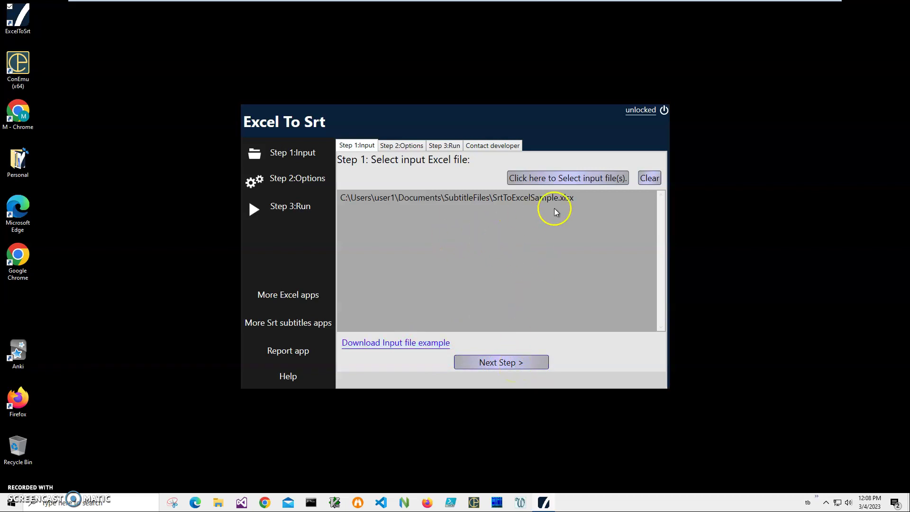
Step: In Conversion Options, assign StartTime, EndTime and Text as the start-time, end-time and subtitle-text columns
left_click(510, 362)
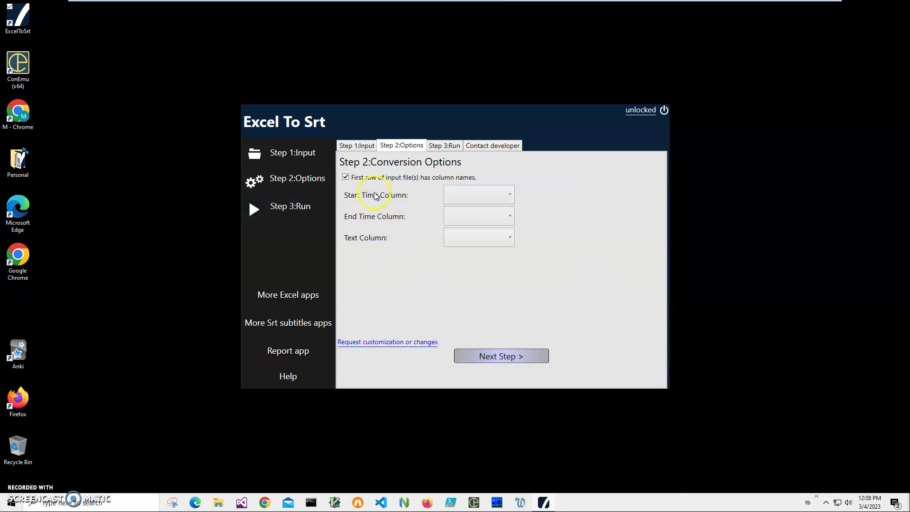
left_click(496, 200)
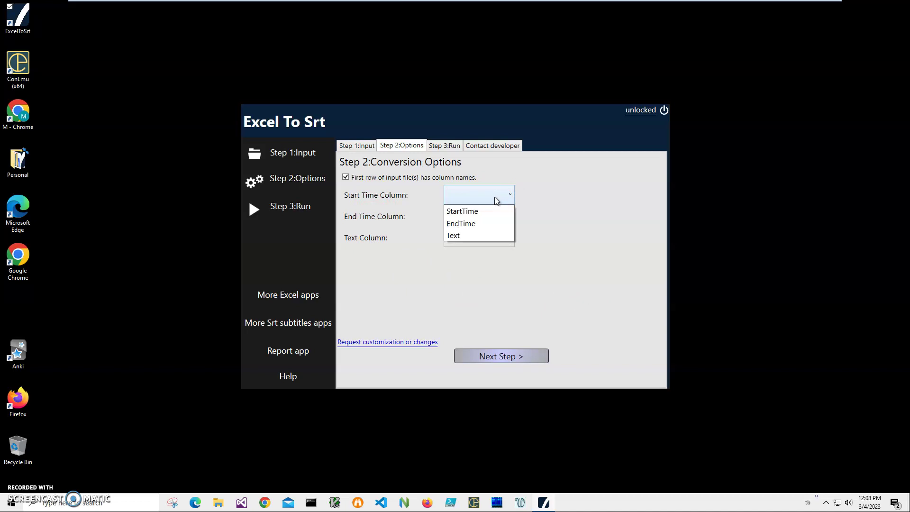
left_click(462, 211)
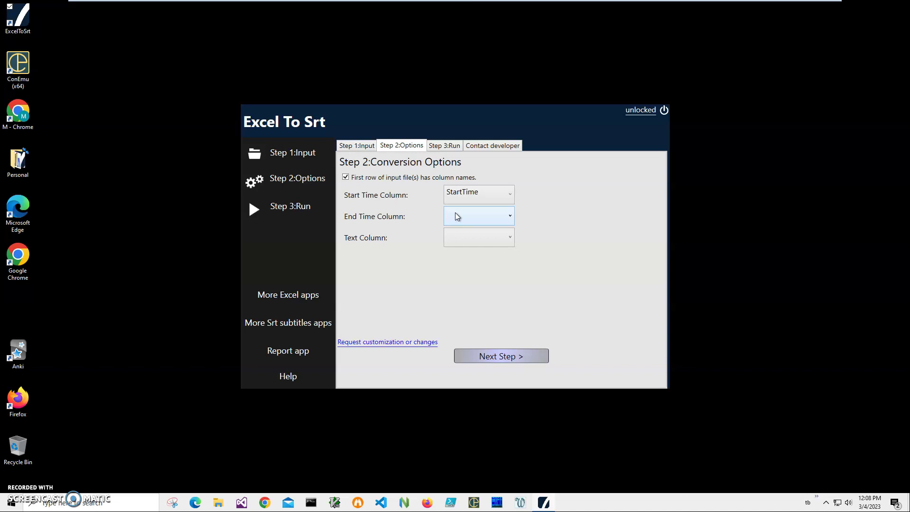
left_click(457, 216)
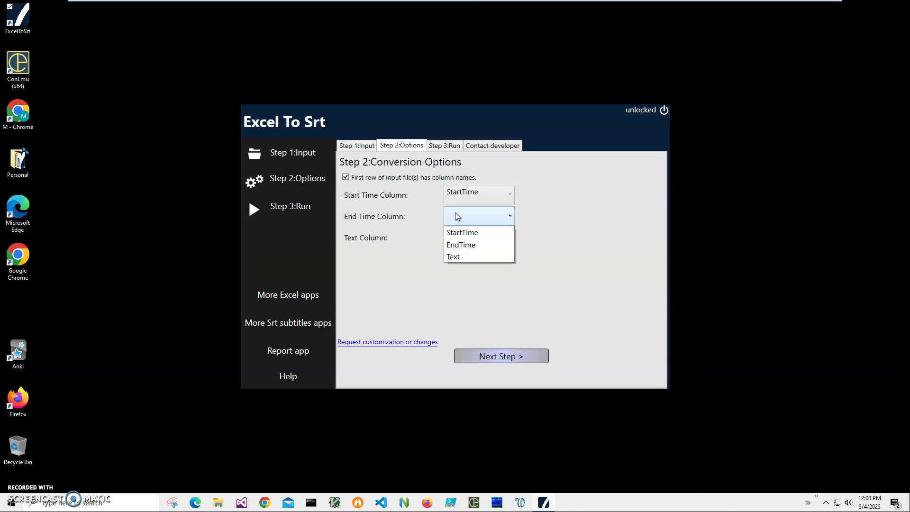
left_click(458, 246)
left_click(457, 244)
left_click(463, 278)
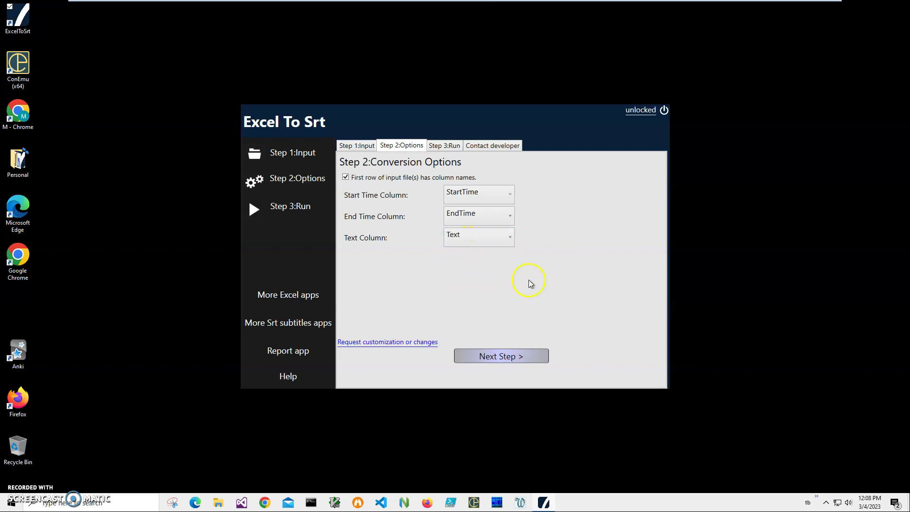
Step: Run the conversion and save the output as 'Excel To Srt.srt', removing the timestamp from the name
left_click(519, 356)
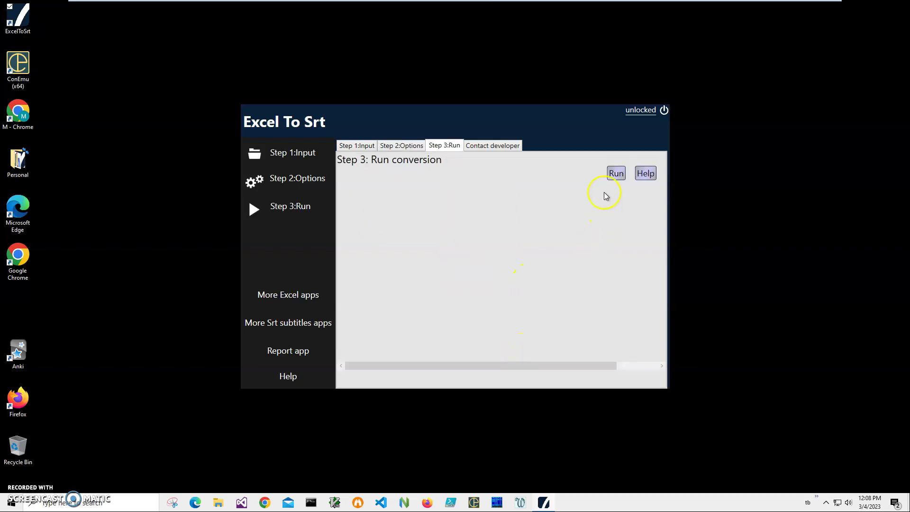
left_click(616, 174)
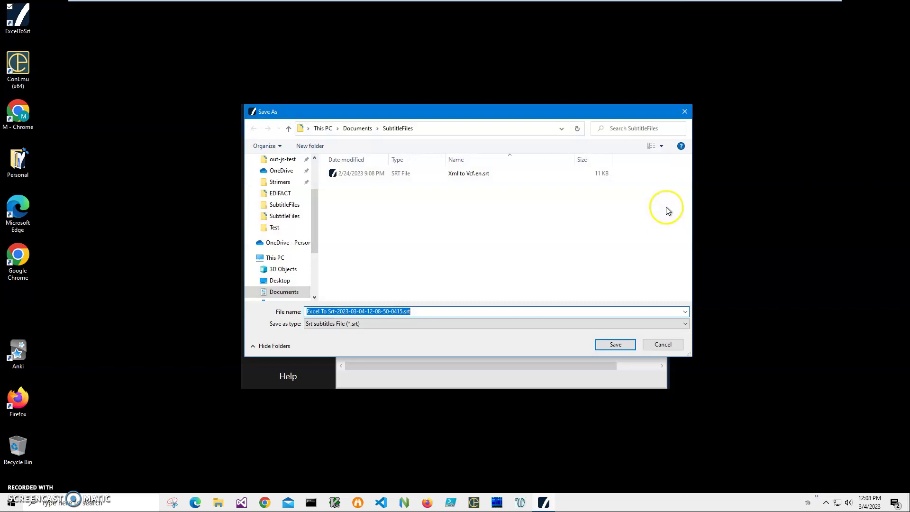
left_click(399, 311)
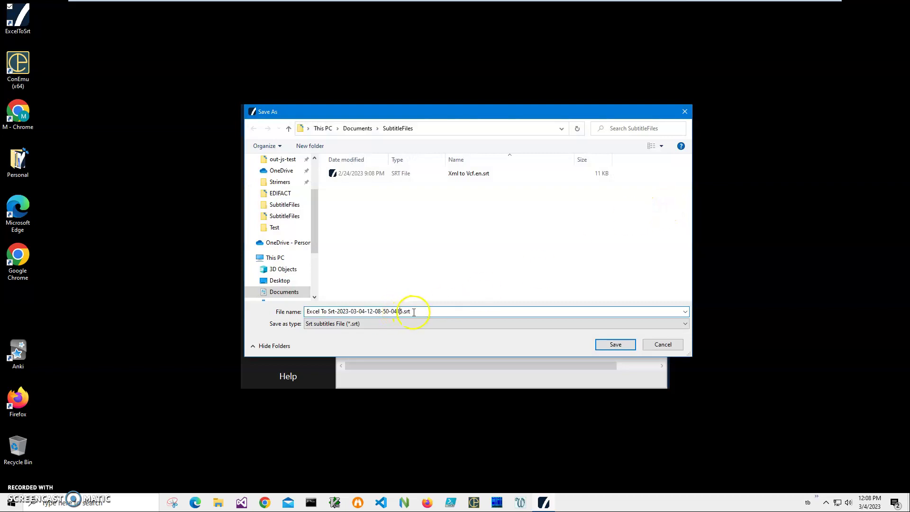
key("ctrl+shift+Left")
key("ctrl+shift+Left")
key("ctrl+shift+Left")
key("ctrl+shift+Left")
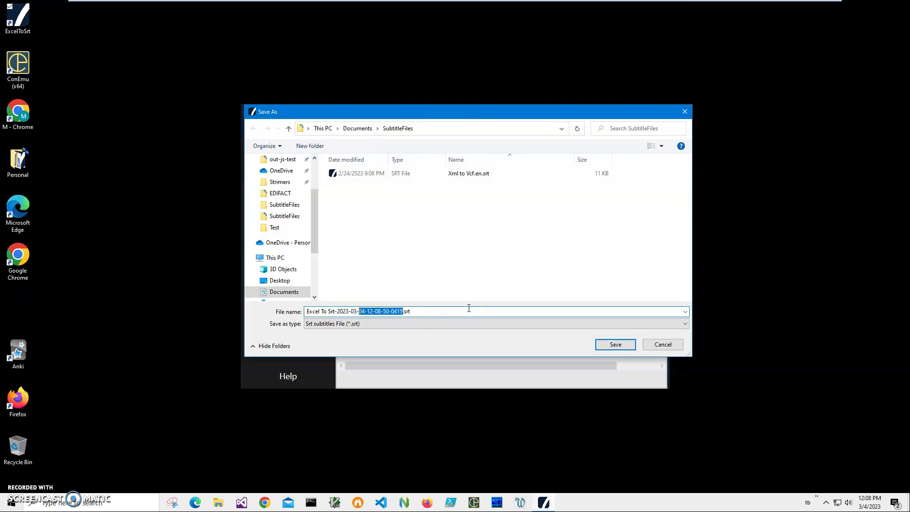
key("BackSpace")
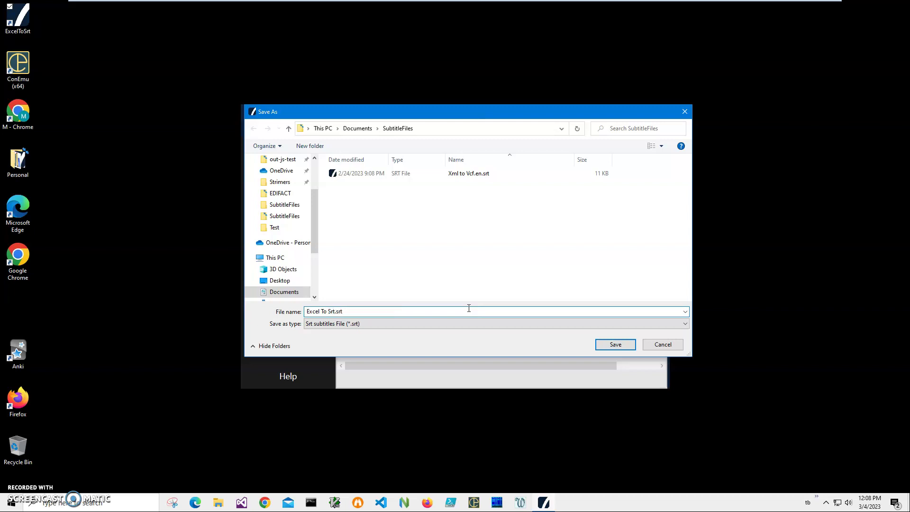
left_click(615, 344)
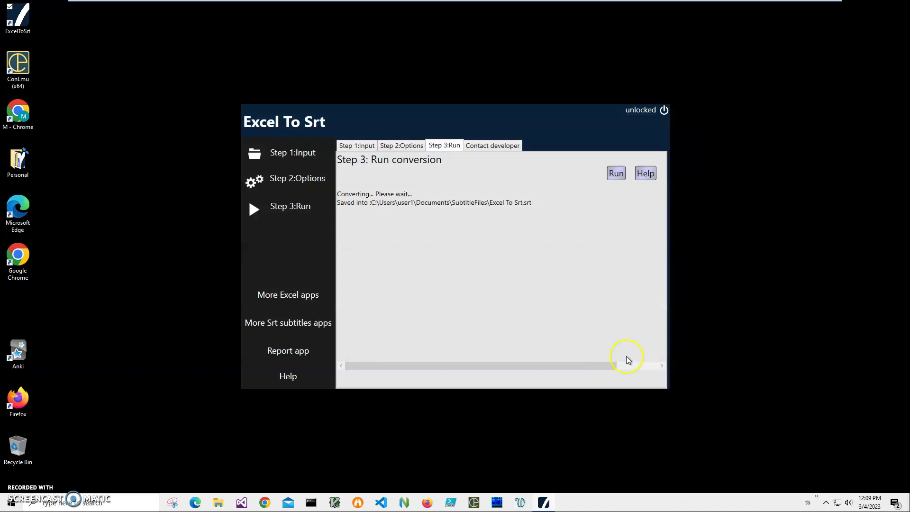
Step: Open Excel To Srt.srt in SRT Viewer, browse its 172 subtitle rows and check the Export options
left_click(218, 502)
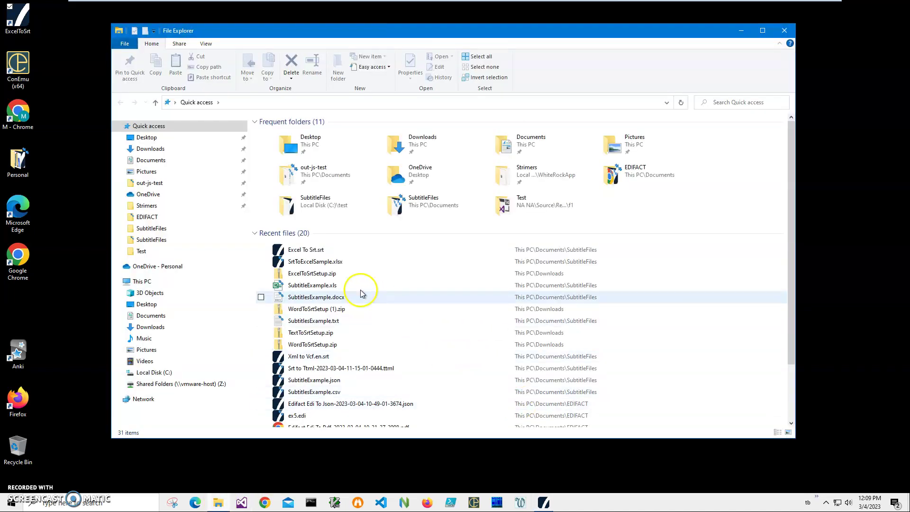
double_click(307, 250)
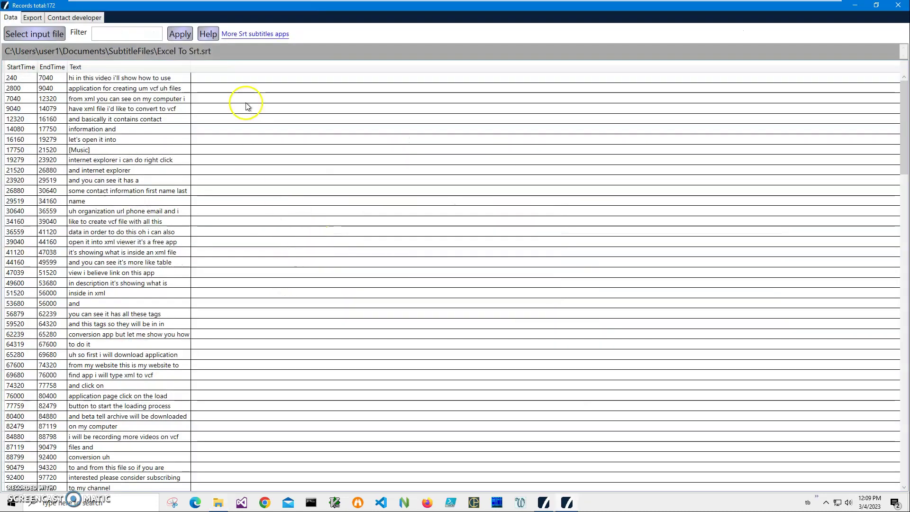
left_click(142, 127)
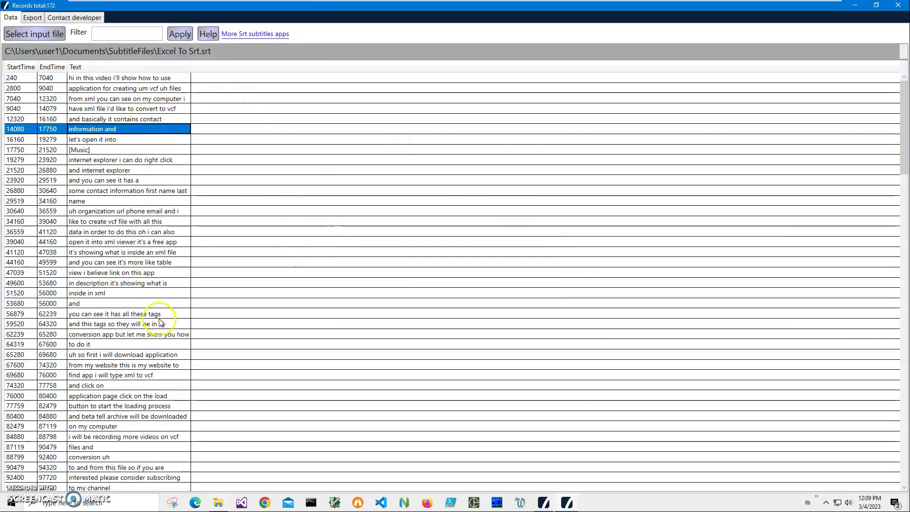
scroll(172, 318, "down", 5)
left_click(127, 304)
left_click(128, 334)
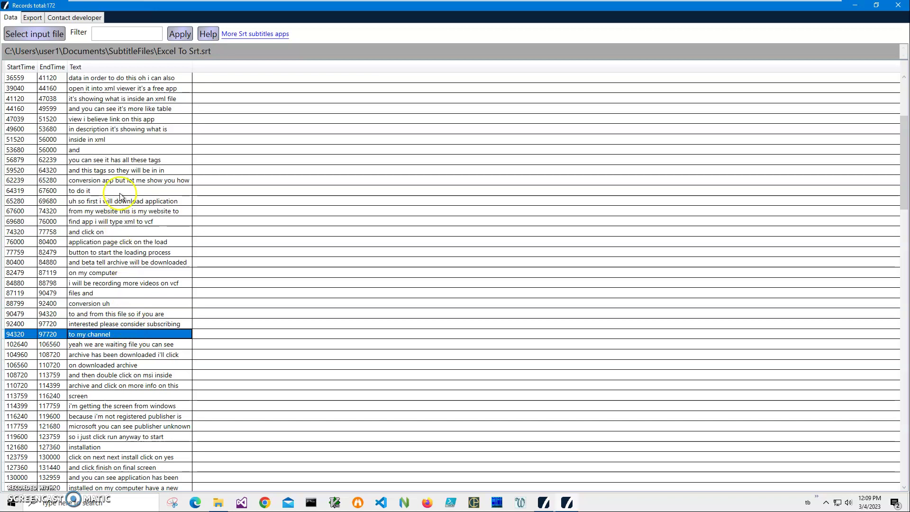
scroll(127, 246, "up", 2)
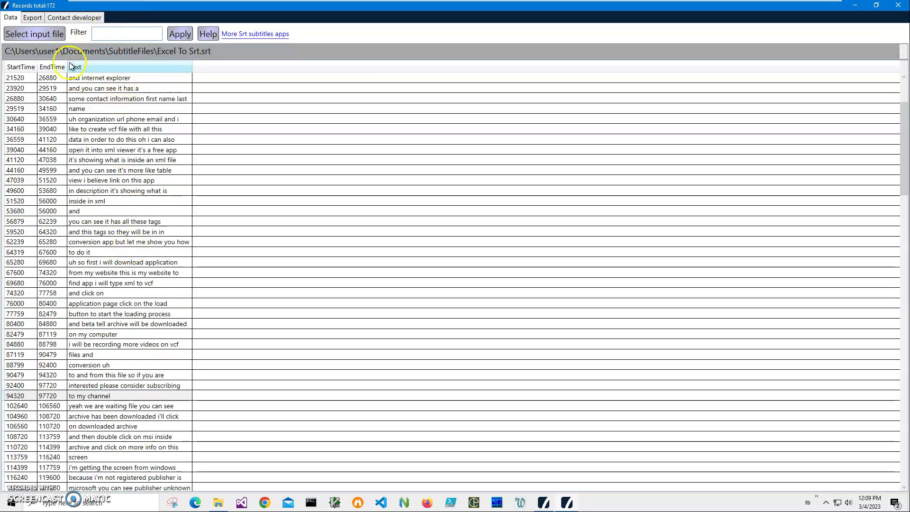
left_click(38, 18)
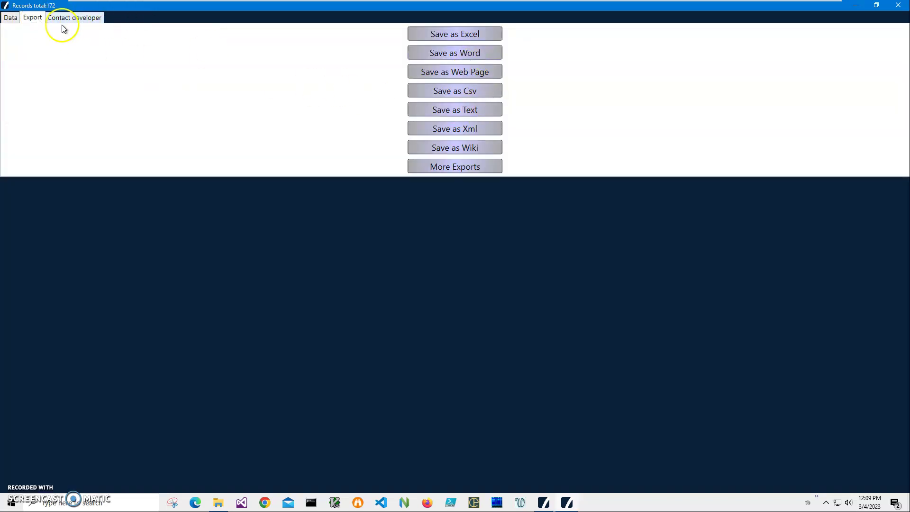
left_click(10, 17)
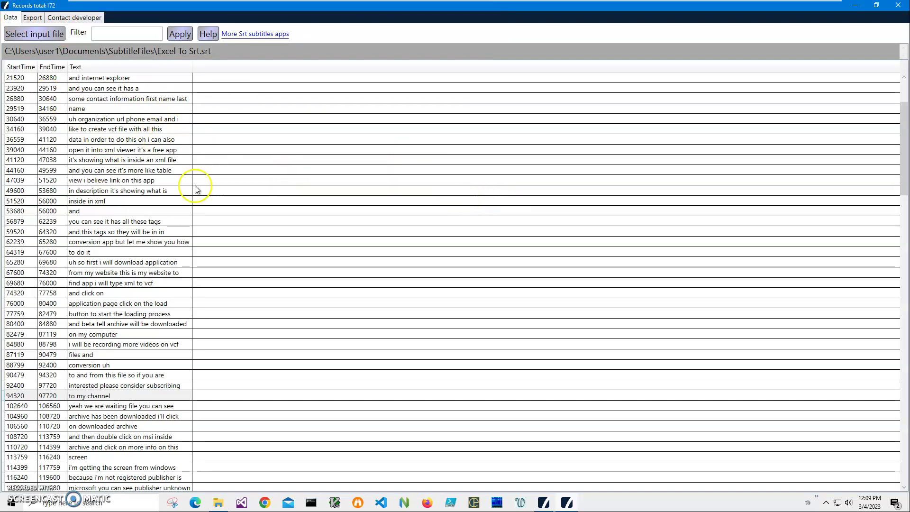
left_click(897, 5)
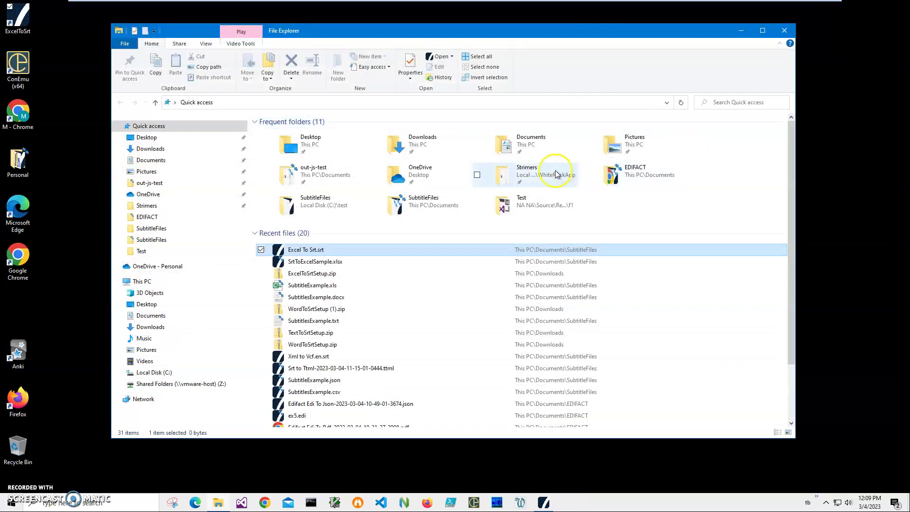
right_click(286, 255)
left_click(223, 290)
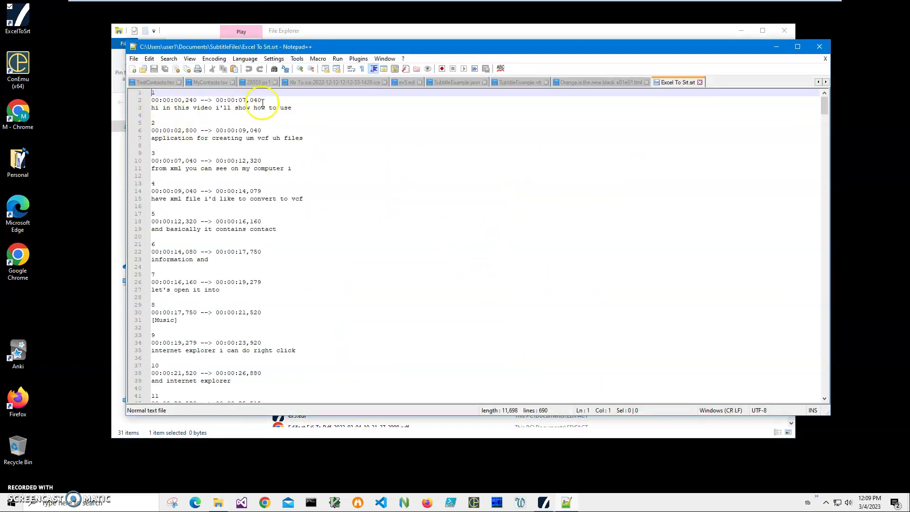
left_click_drag(262, 100, 151, 100)
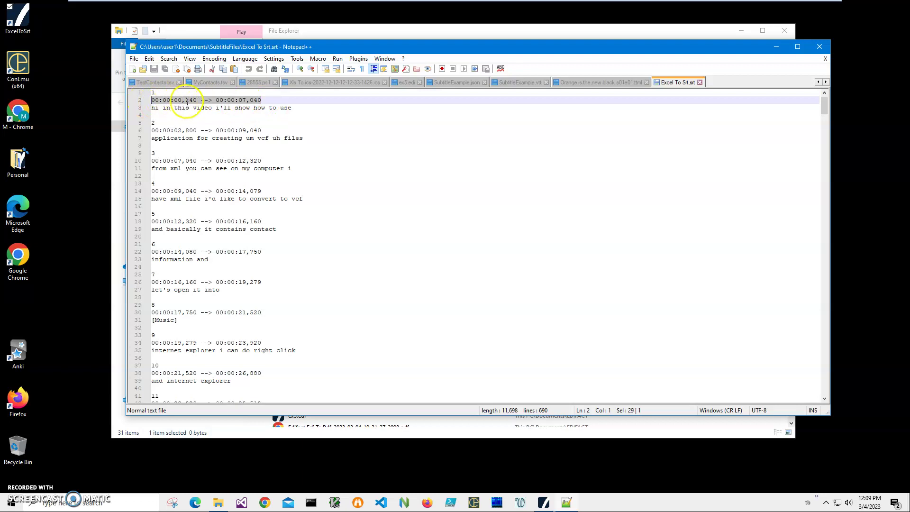
double_click(187, 101)
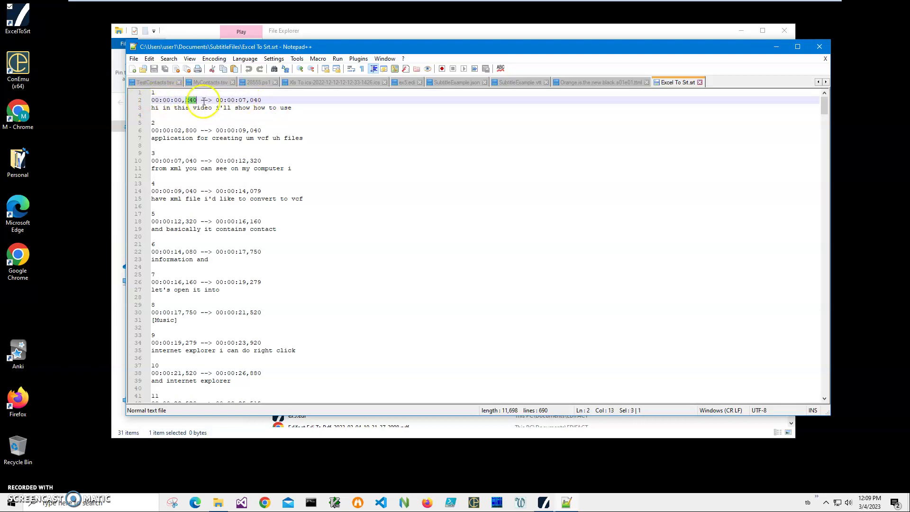
double_click(204, 101)
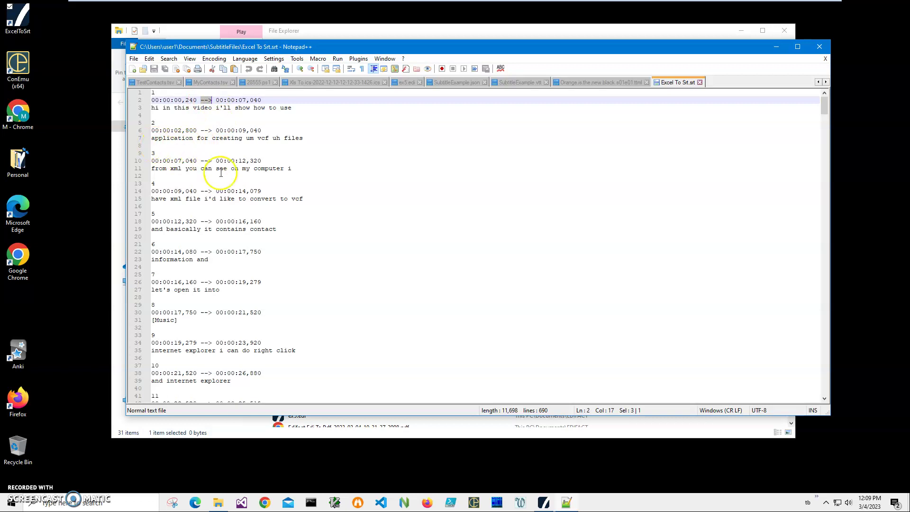
scroll(229, 234, "down", 15)
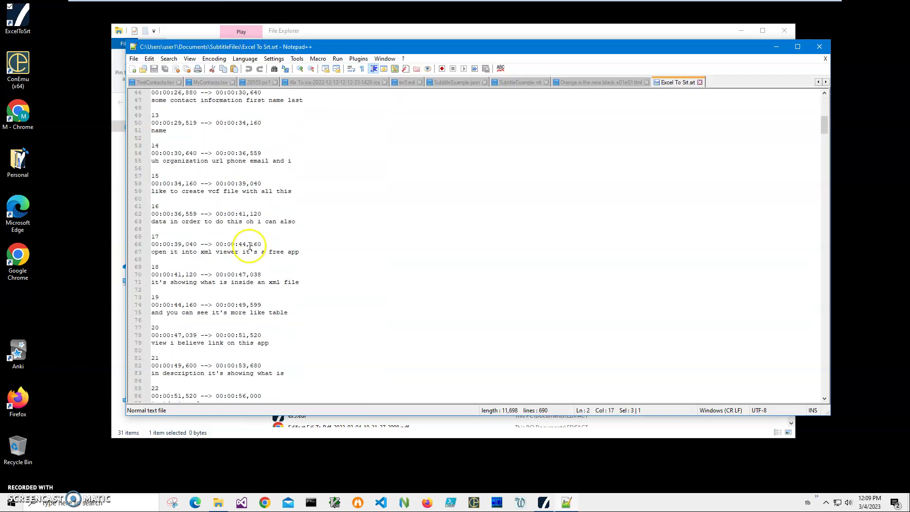
scroll(250, 246, "down", 5)
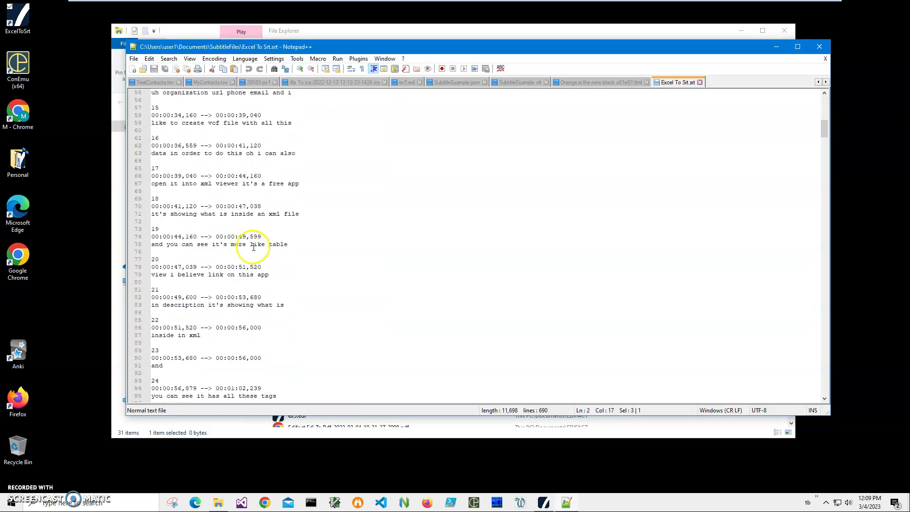
left_click(818, 47)
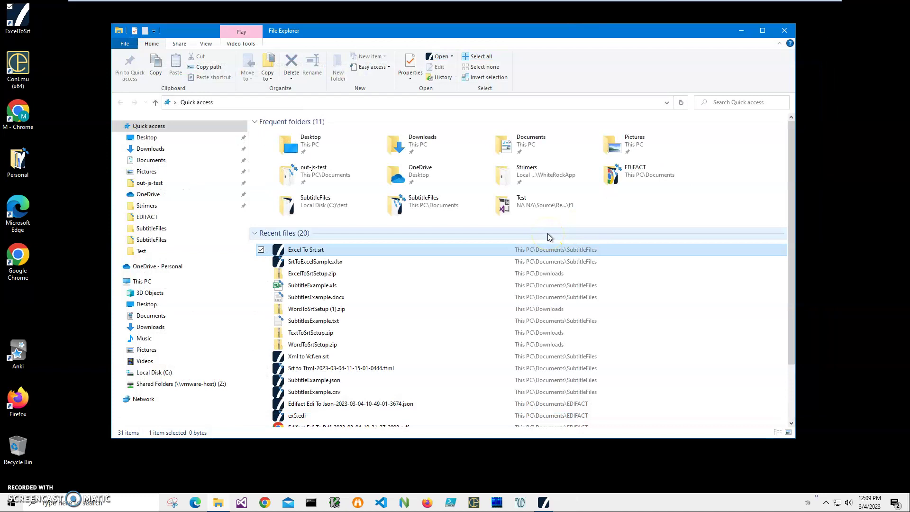